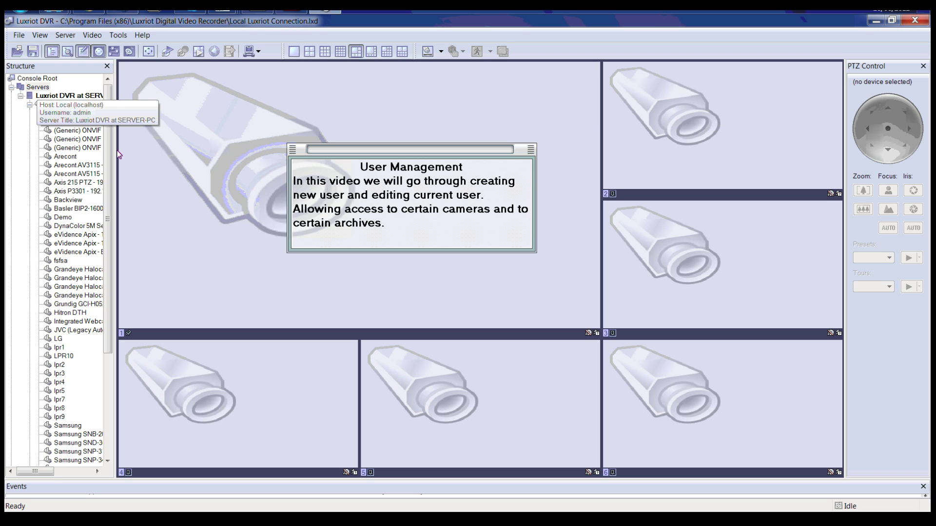
# Step: Connect to the local 'Luxriot DVR at SERVER' node so the six camera feeds start loading
pyautogui.click(43, 96)
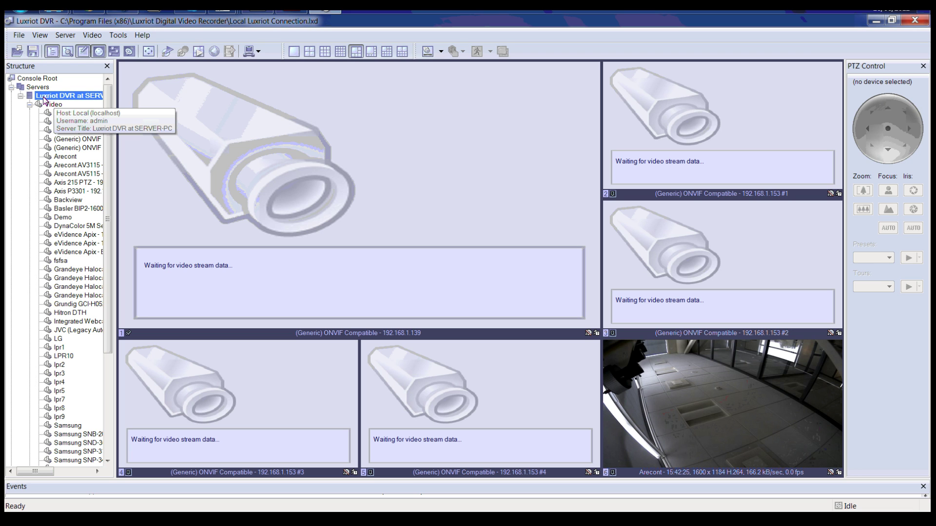
# Step: Run the Server Security Setup Wizard to create a new test user with its details
pyautogui.rightClick(43, 96)
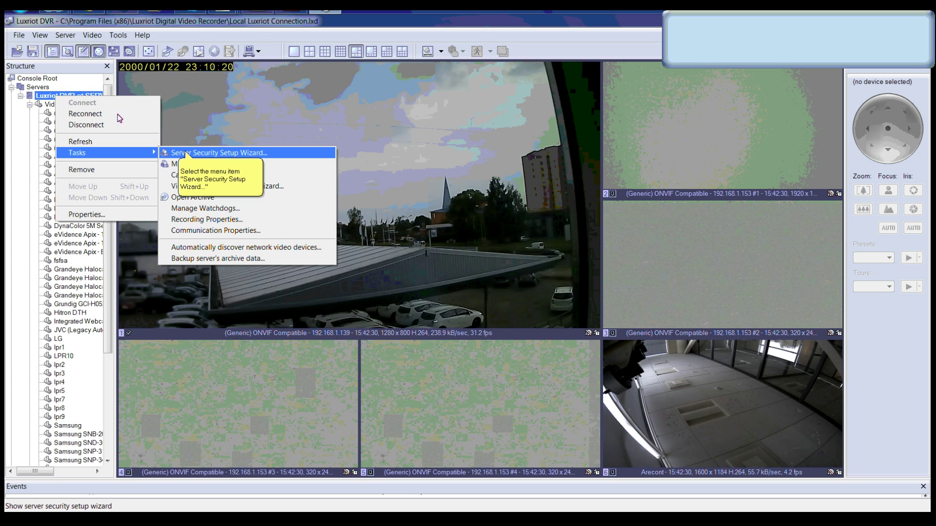
pyautogui.click(201, 153)
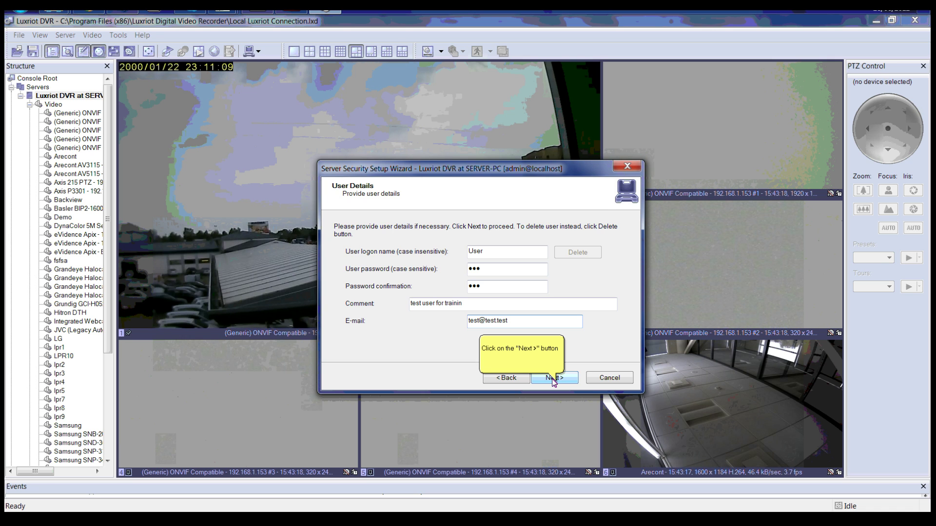
pyautogui.click(553, 378)
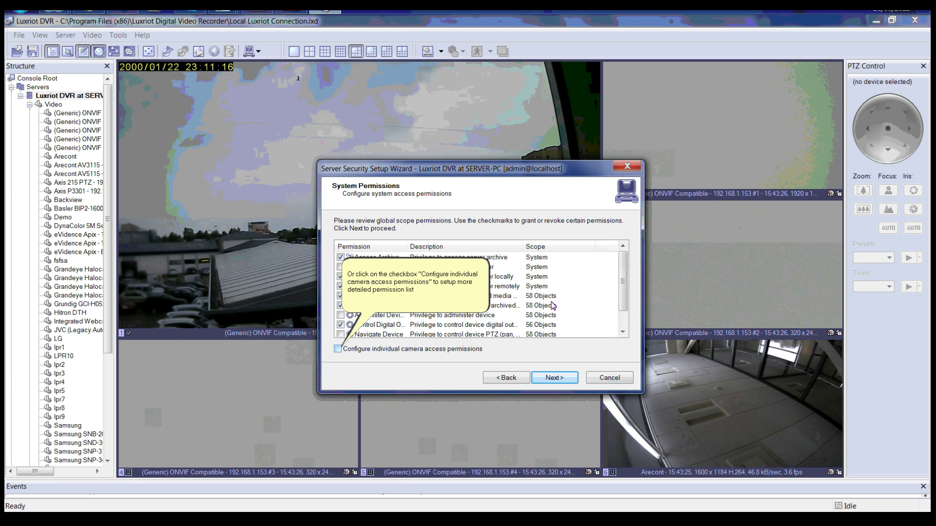
# Step: Turn on 'Configure individual camera access permissions' on the System Permissions page
pyautogui.click(414, 351)
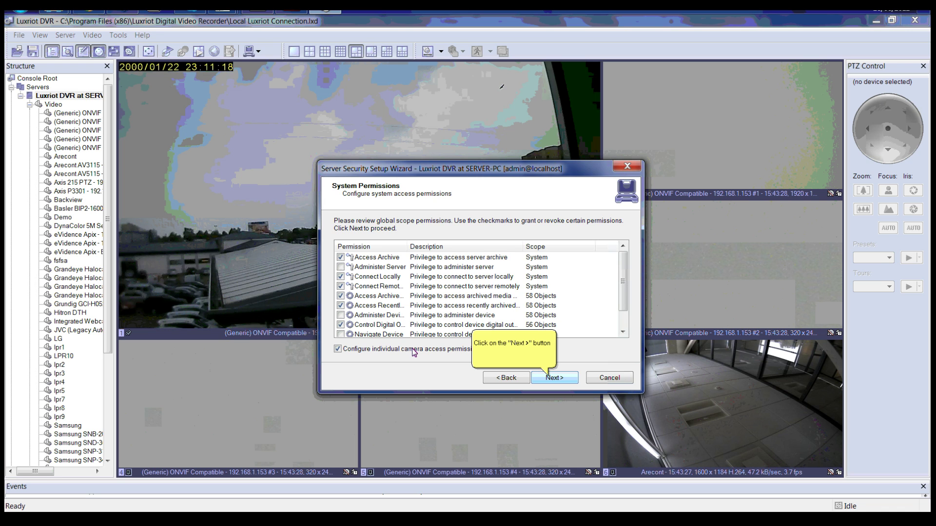
# Step: Filter the device permissions list to the Axis 215 PTZ camera
pyautogui.click(550, 380)
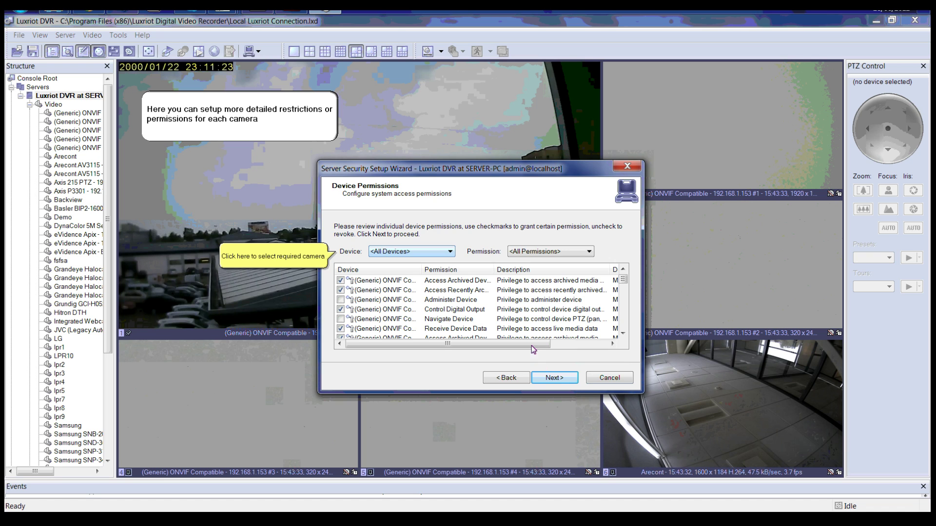
pyautogui.click(465, 252)
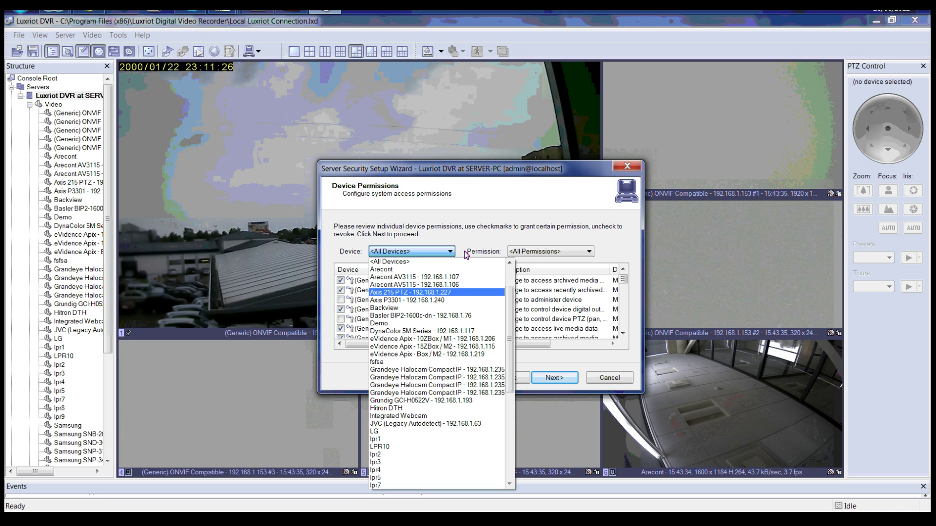
pyautogui.click(458, 293)
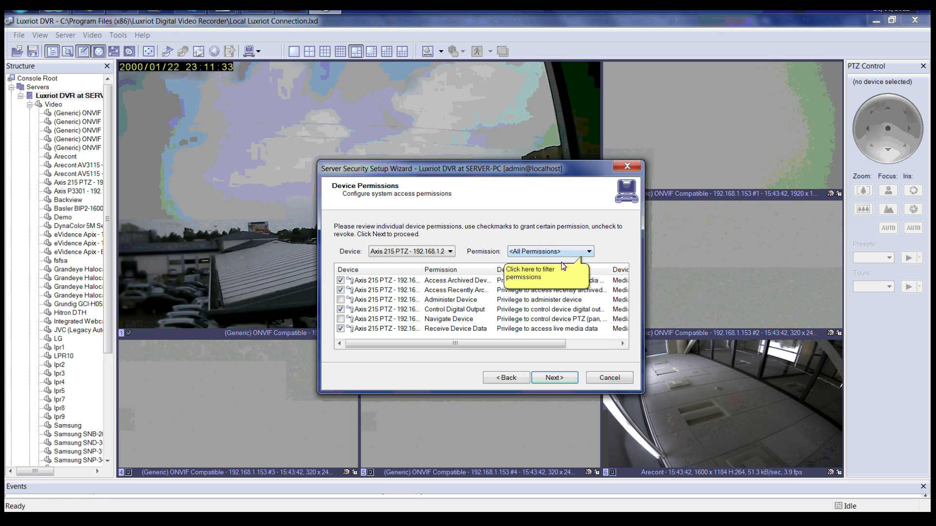
# Step: Show Access Recently Archived for all devices and reach the Action Summary
pyautogui.click(588, 252)
pyautogui.press('Return')
pyautogui.hotkey('shift', 'Tab')
pyautogui.press('F4')
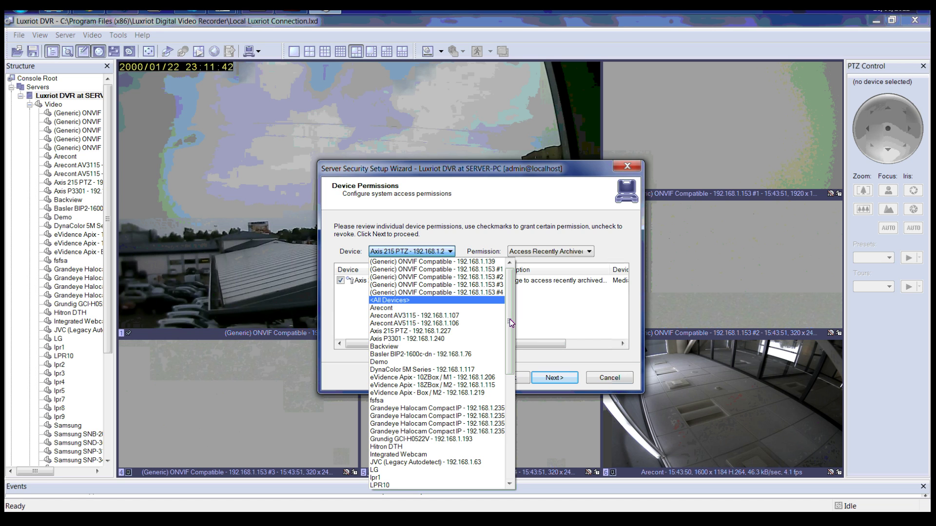
pyautogui.click(455, 300)
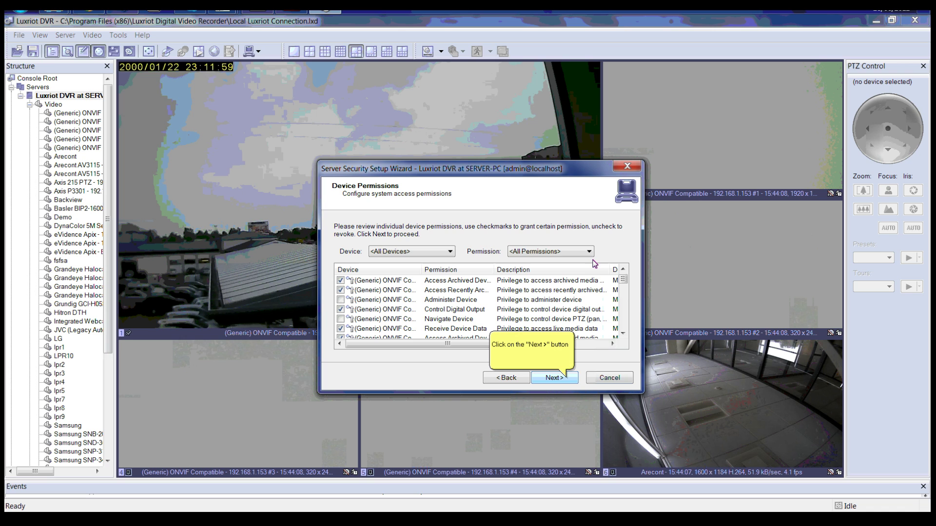
pyautogui.click(567, 381)
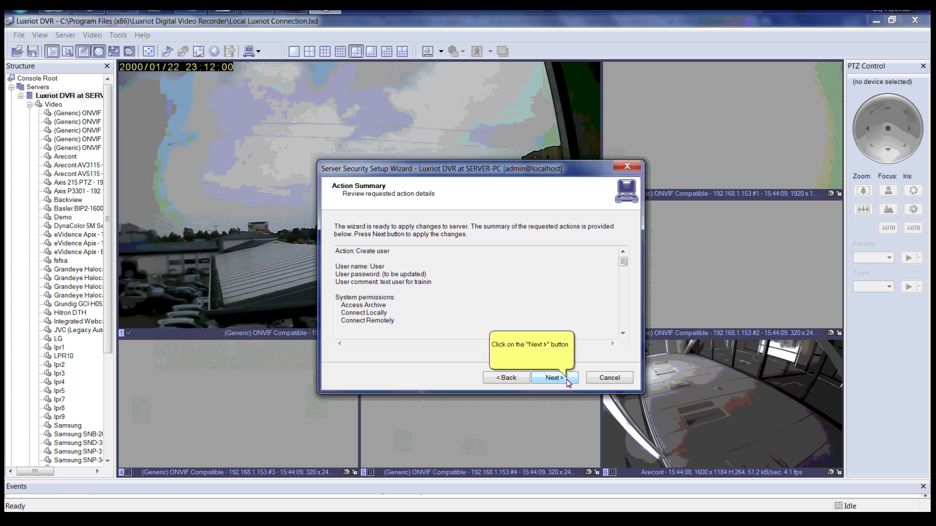
# Step: Apply the wizard's actions to create the test user
pyautogui.click(555, 379)
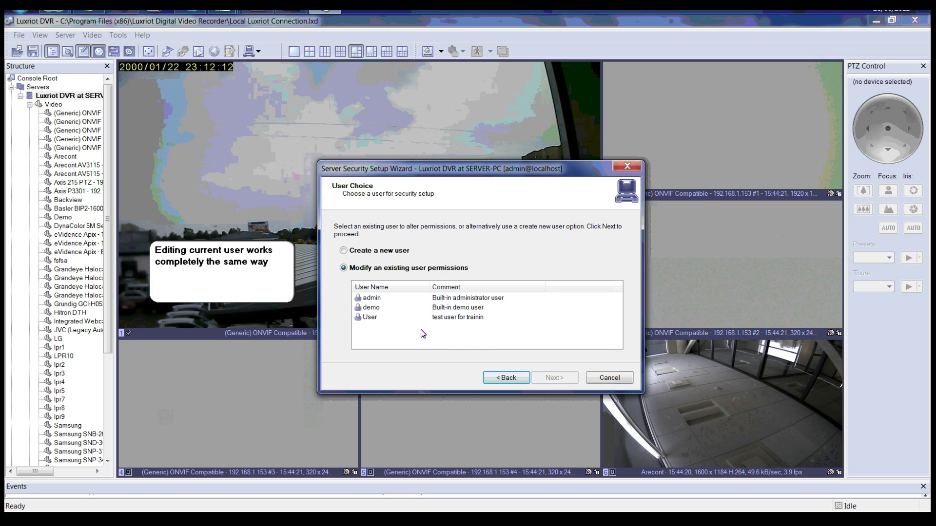
# Step: Select User, pass its details and system permissions unchanged, and apply the update
pyautogui.click(369, 318)
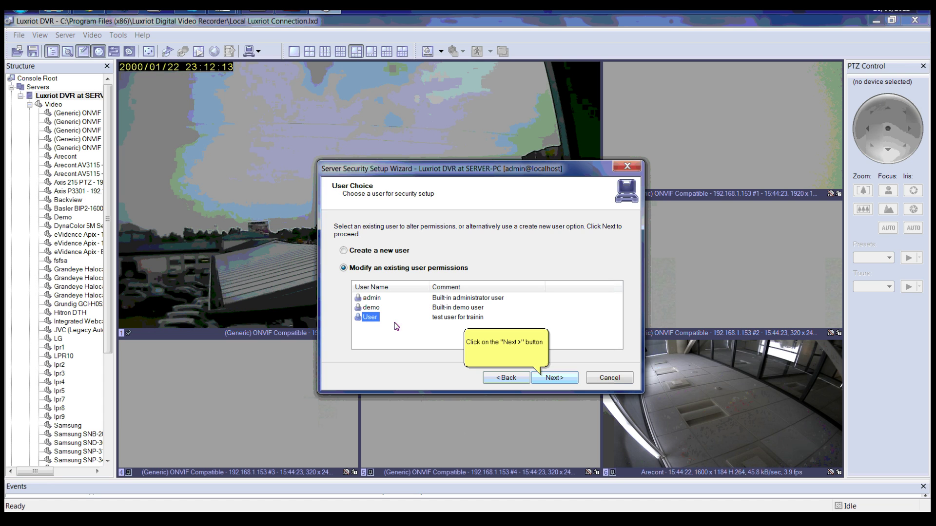
pyautogui.click(542, 379)
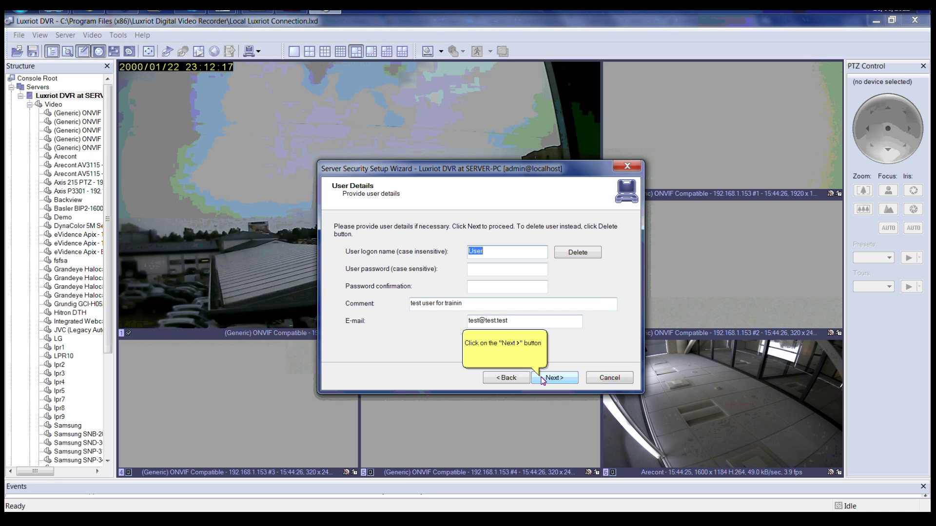
pyautogui.click(543, 379)
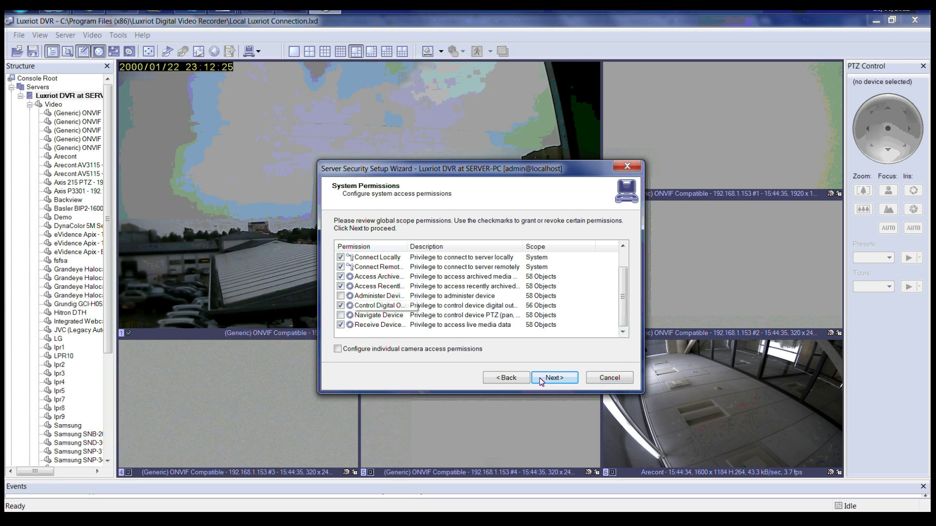
pyautogui.click(410, 307)
pyautogui.scroll(1, 408, 312)
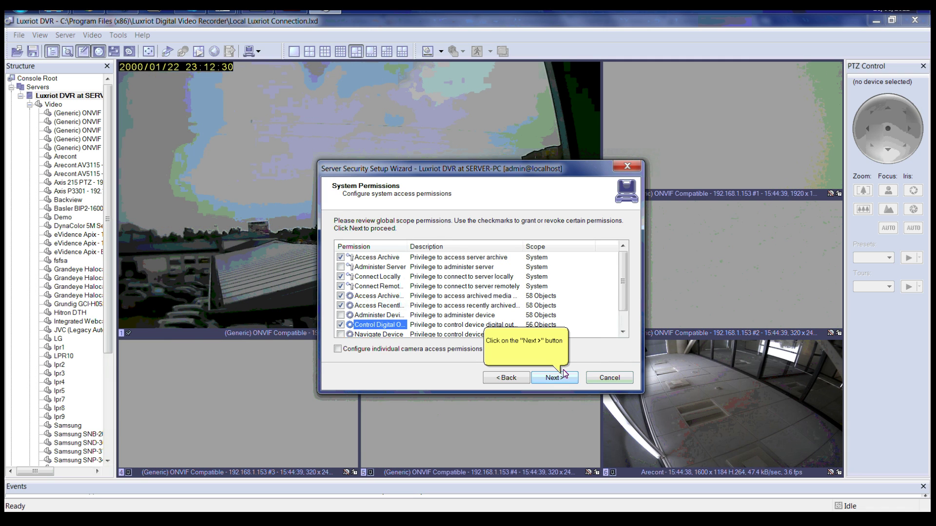
pyautogui.click(563, 376)
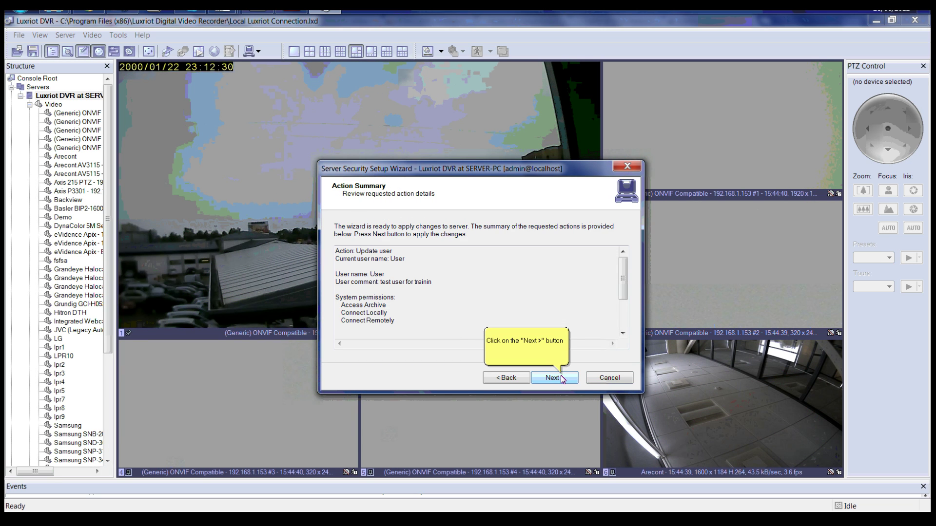
pyautogui.click(563, 378)
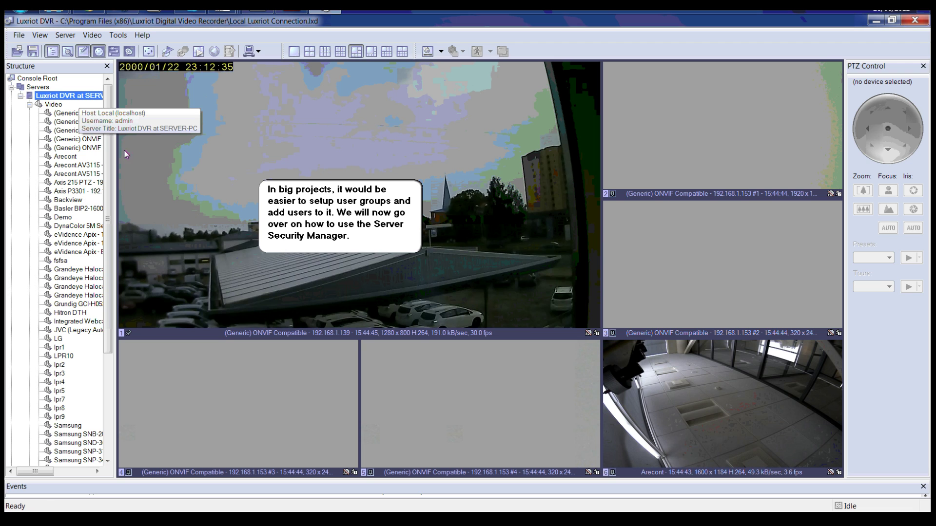
# Step: Open Manage Server Security from the server node's Tasks menu
pyautogui.rightClick(96, 96)
pyautogui.moveTo(132, 154)
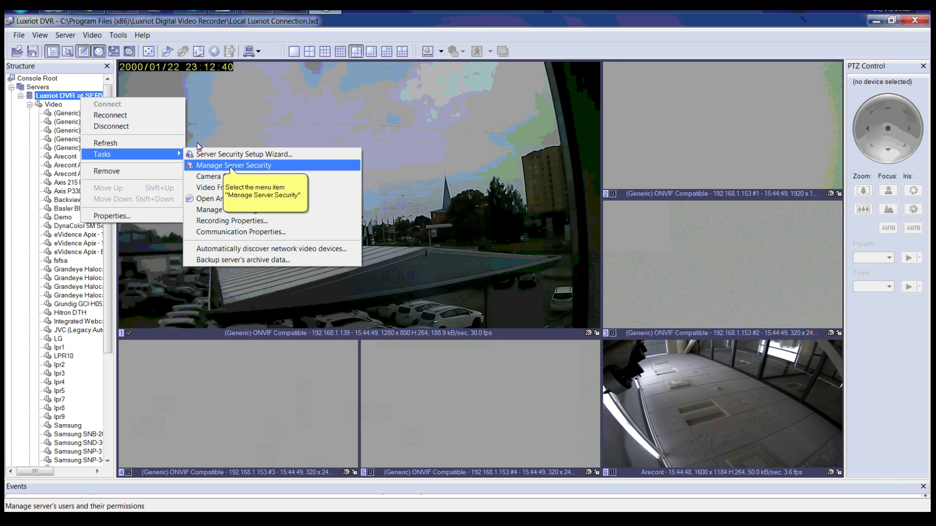
pyautogui.click(232, 168)
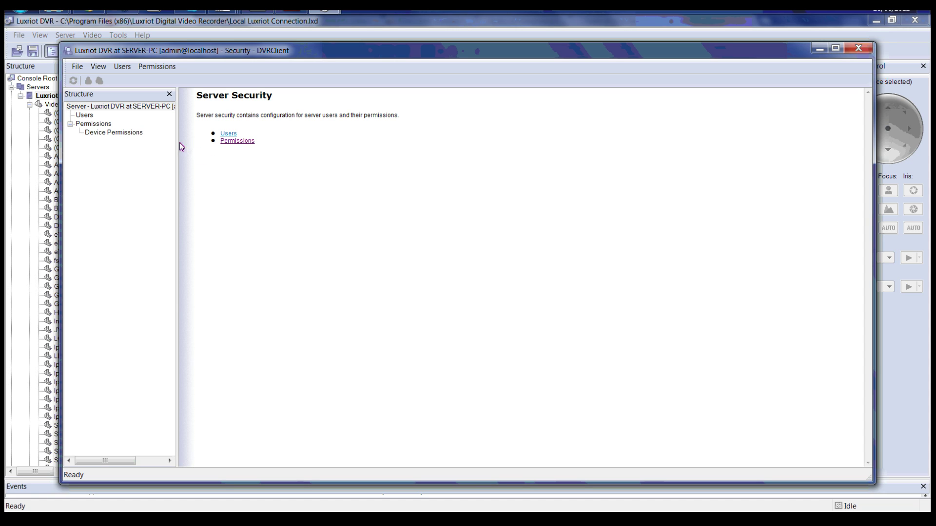
# Step: Create a user group named Test Group from the Users list
pyautogui.click(85, 115)
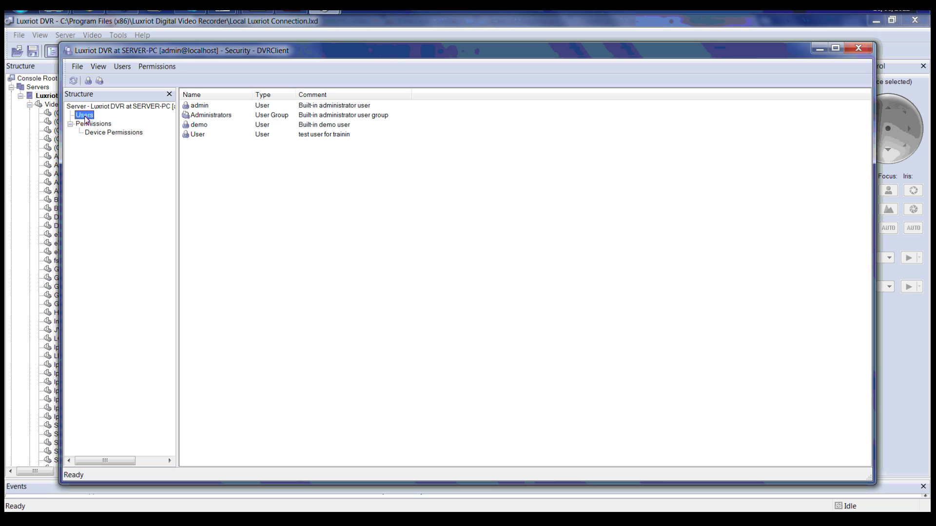
pyautogui.rightClick(213, 154)
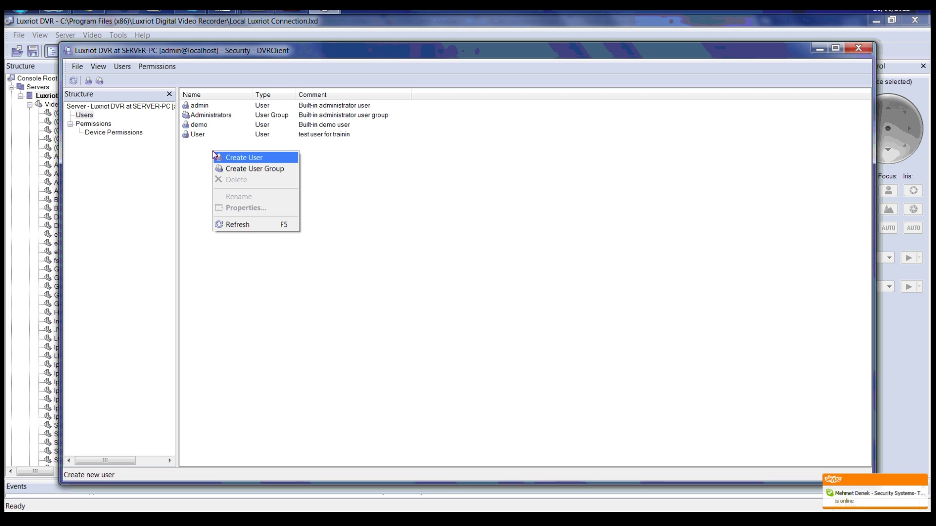
pyautogui.click(283, 167)
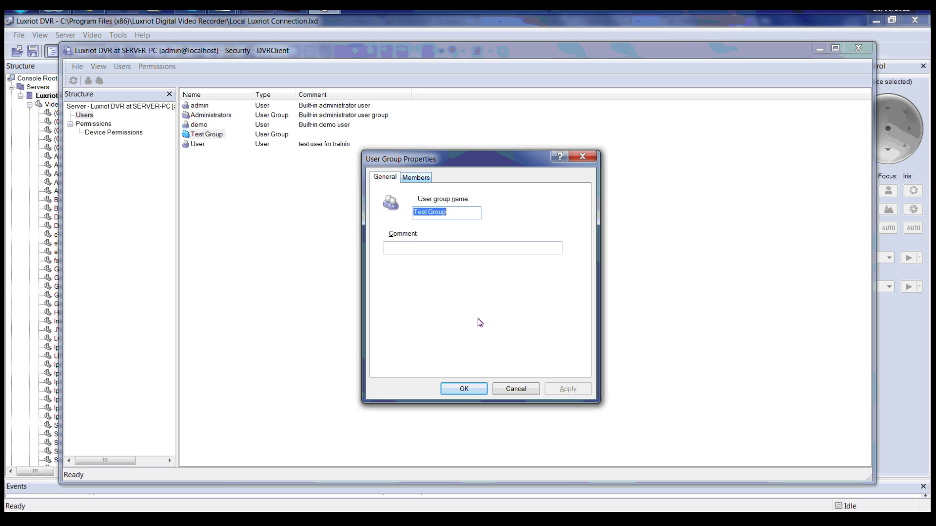
# Step: Add demo and User as Test Group members, save, and dismiss the notice
pyautogui.click(414, 178)
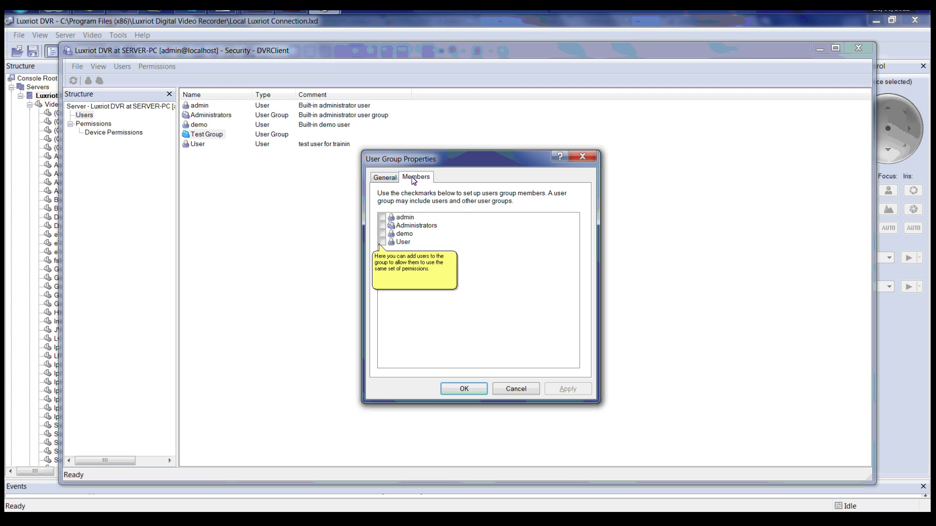
pyautogui.click(382, 243)
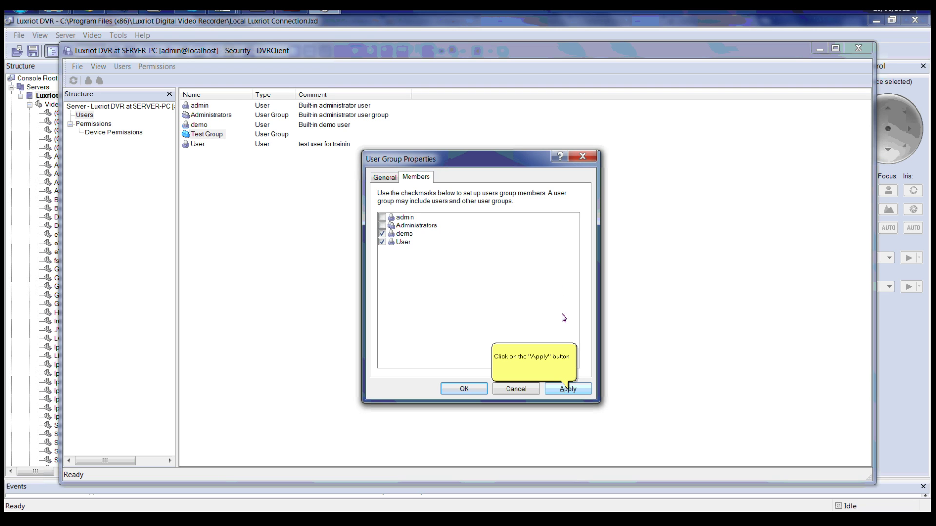
pyautogui.click(568, 390)
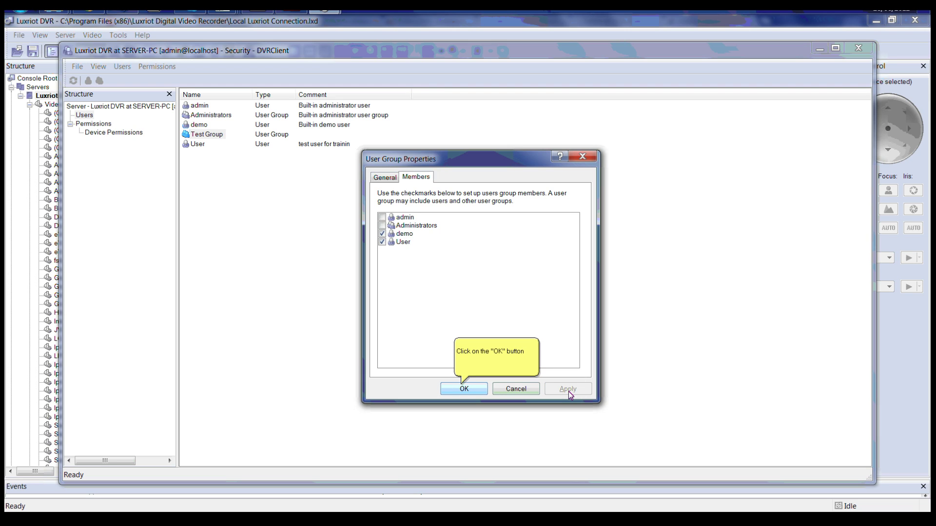
pyautogui.click(466, 390)
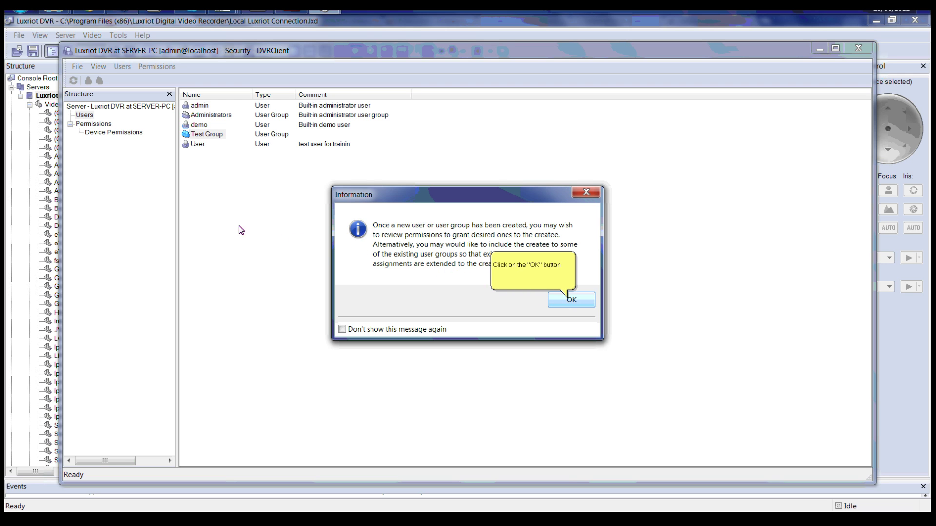
pyautogui.press('Return')
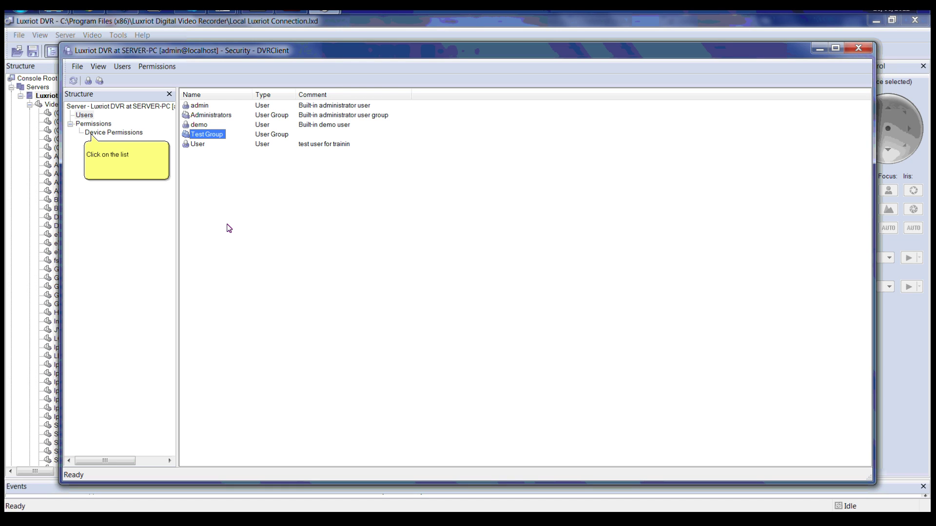
# Step: Launch Bulk Security Setup from the Device Permissions camera list
pyautogui.doubleClick(95, 134)
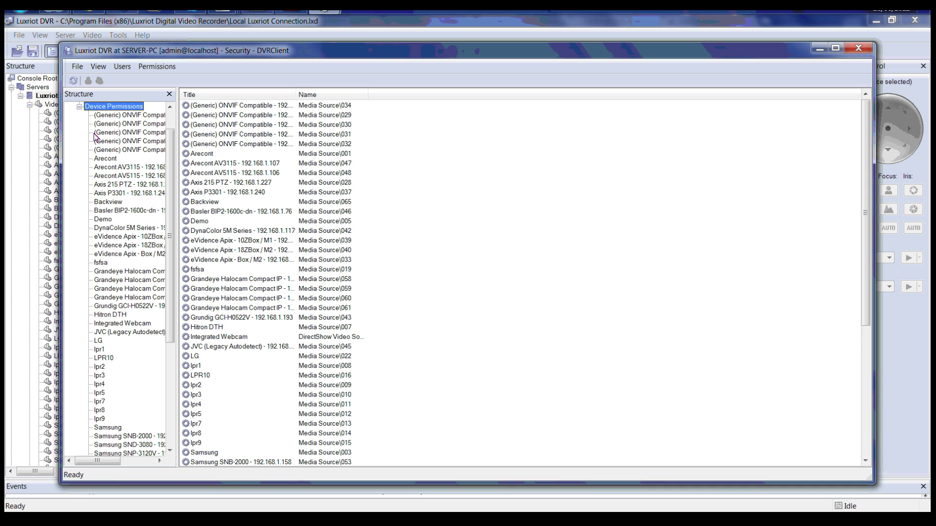
pyautogui.rightClick(125, 107)
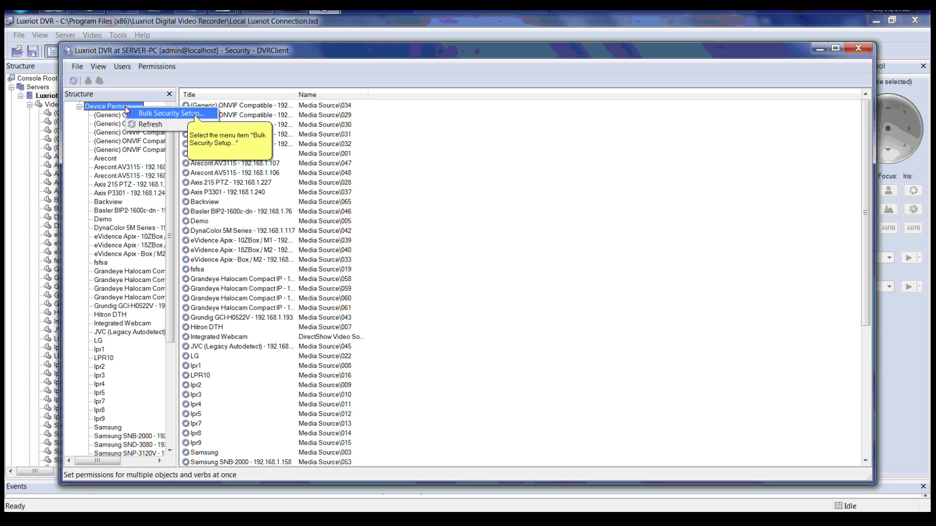
pyautogui.click(193, 114)
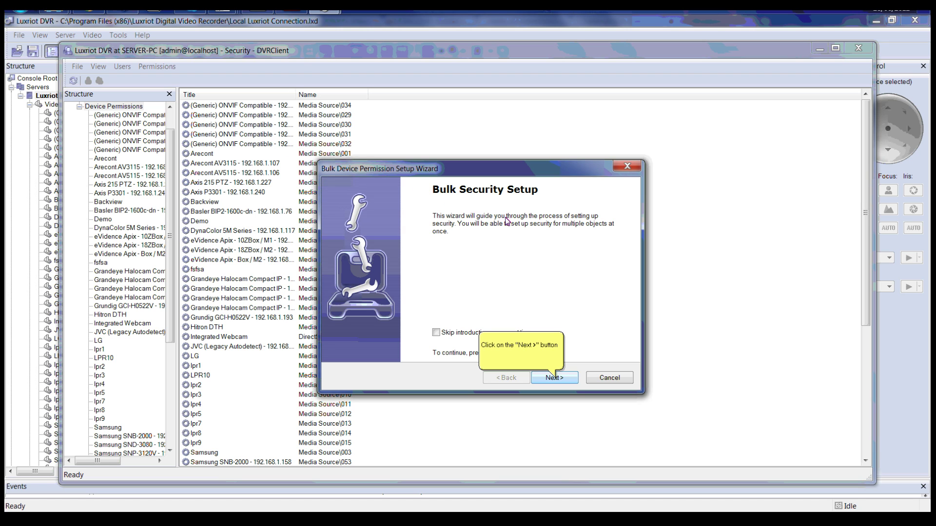
# Step: Choose nine cameras and grant Access Archived, Access Recently Archived and Receive Device Data privileges
pyautogui.press('Return')
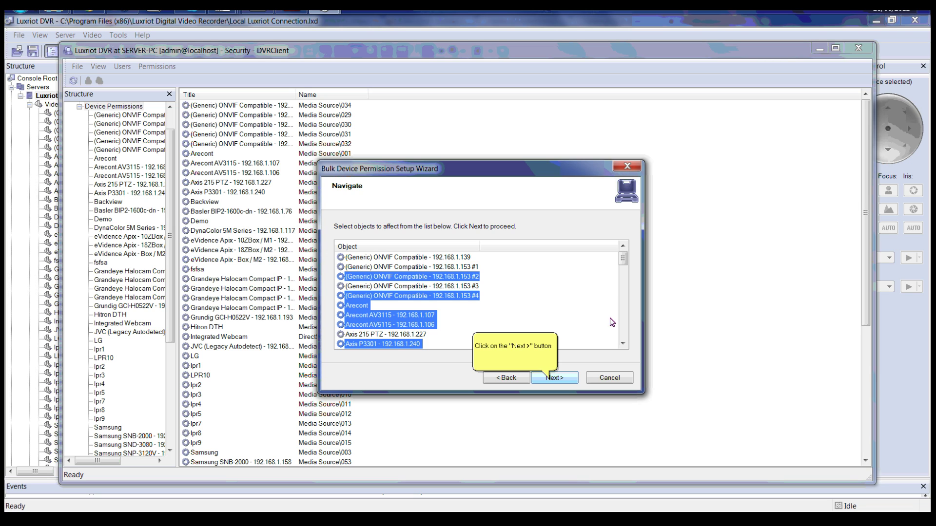
pyautogui.click(552, 383)
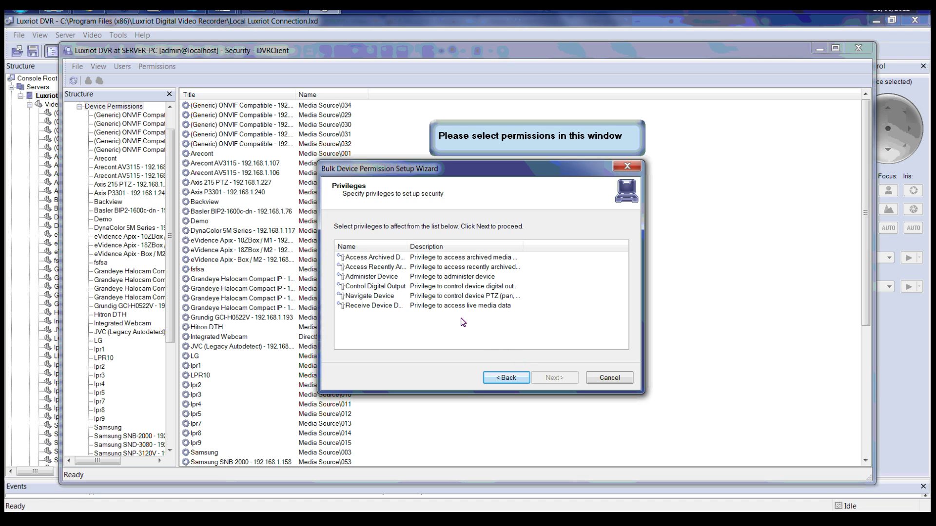
pyautogui.keyDown('ctrl'); pyautogui.click(390, 282); pyautogui.keyUp('ctrl')
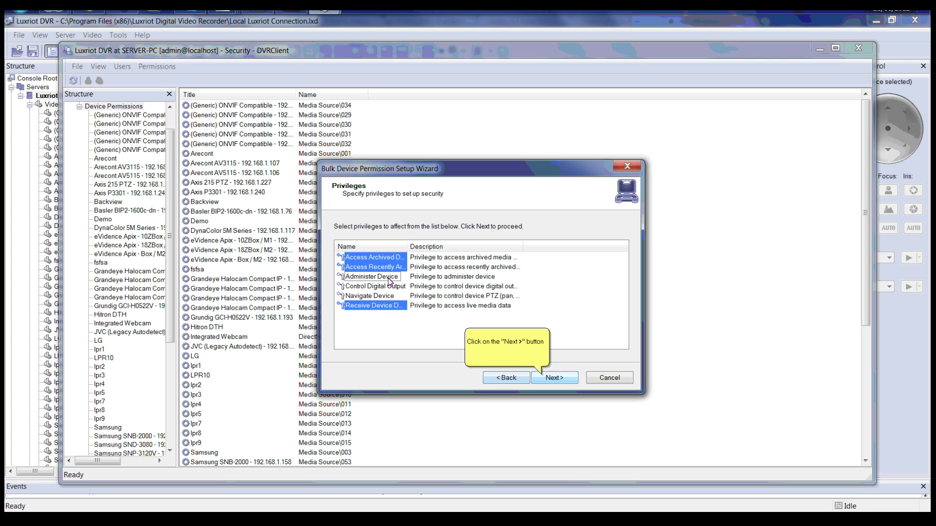
pyautogui.click(538, 376)
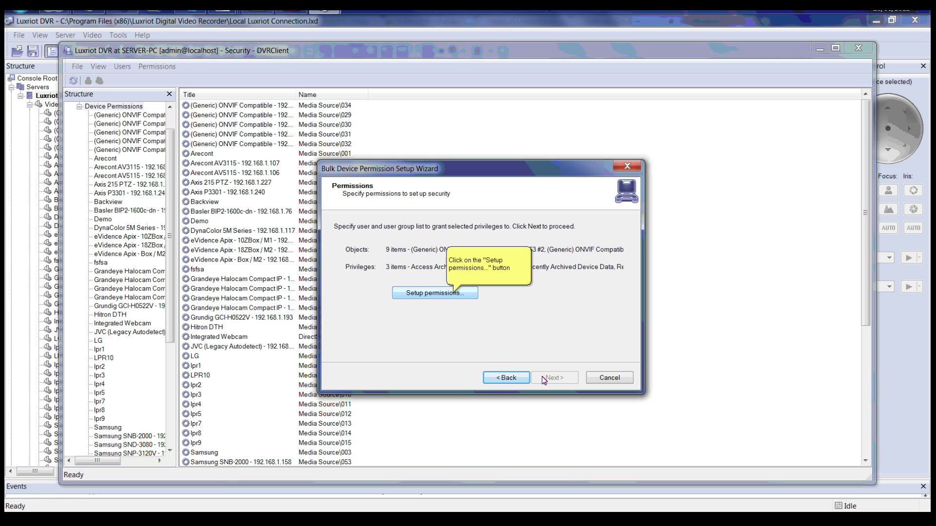
# Step: Add Test Group with Allow permission in the properties dialog, apply it, and finish the wizard
pyautogui.click(457, 295)
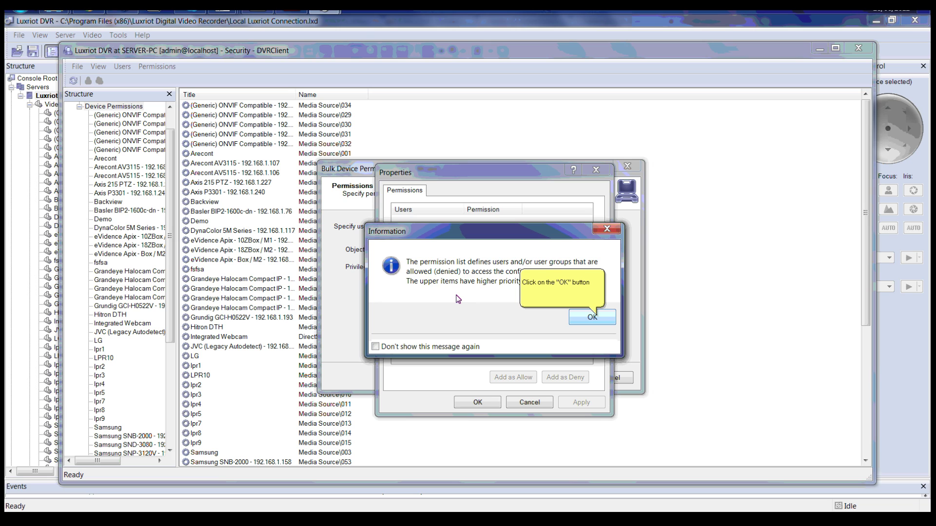
pyautogui.click(594, 317)
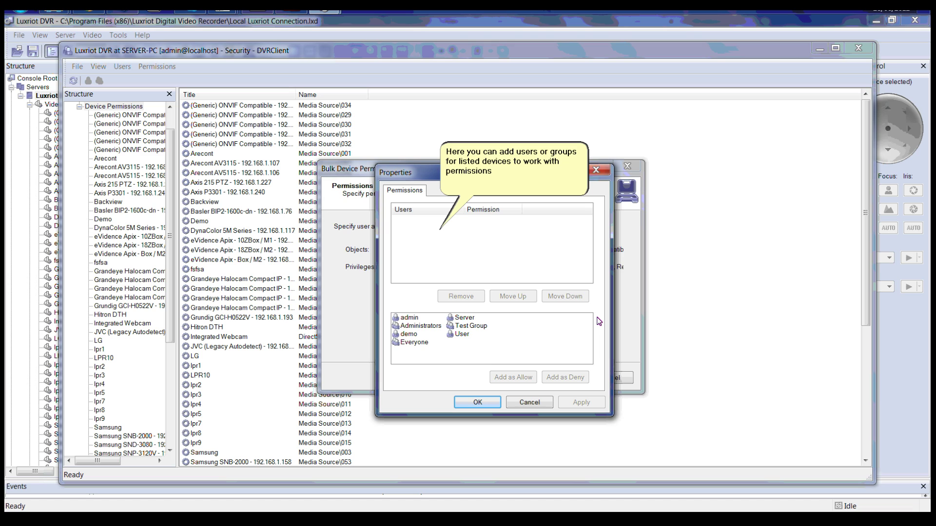
pyautogui.click(481, 329)
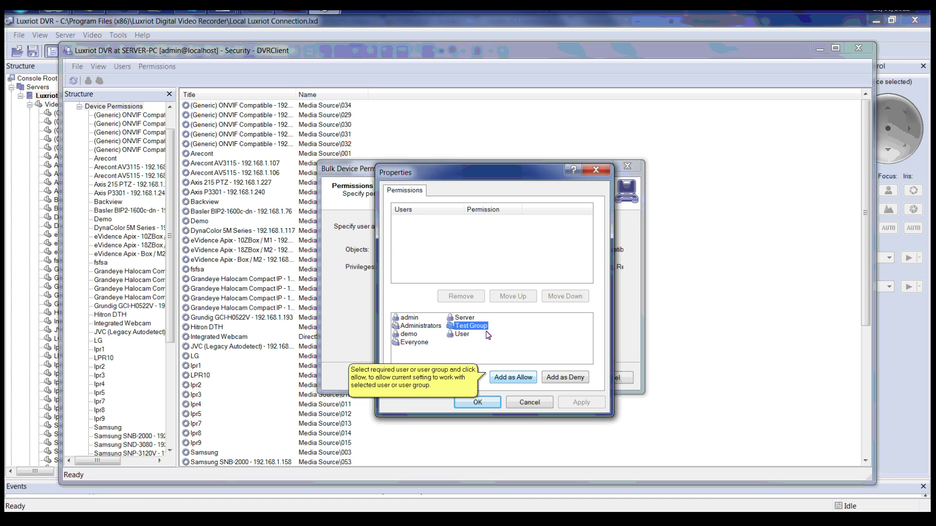
pyautogui.click(527, 378)
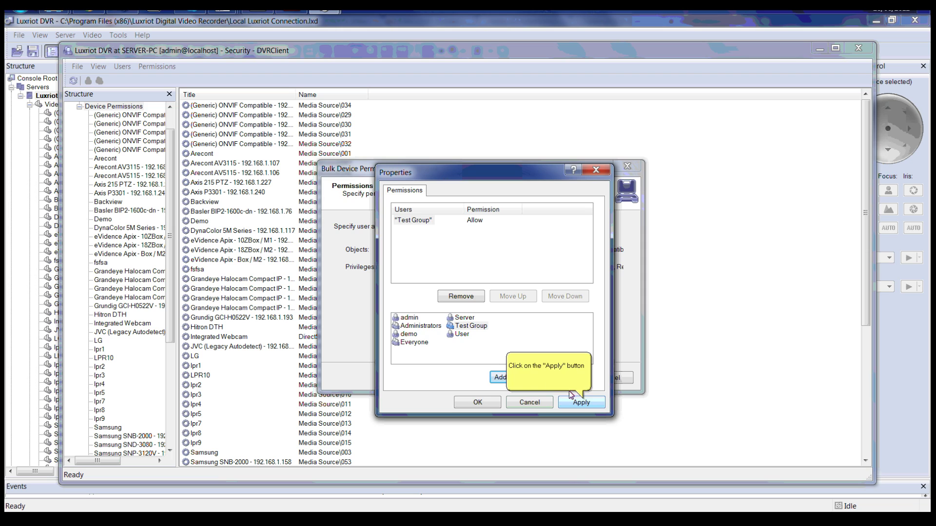
pyautogui.click(583, 403)
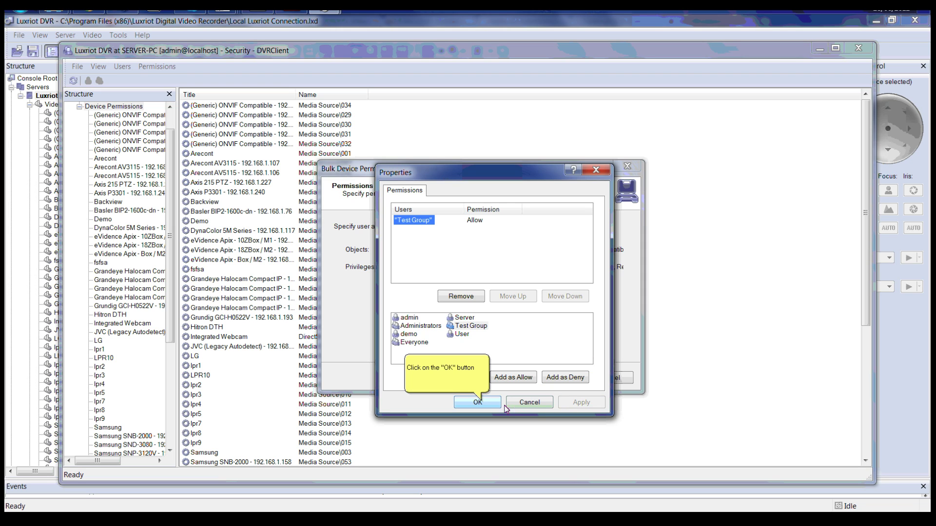
pyautogui.click(483, 404)
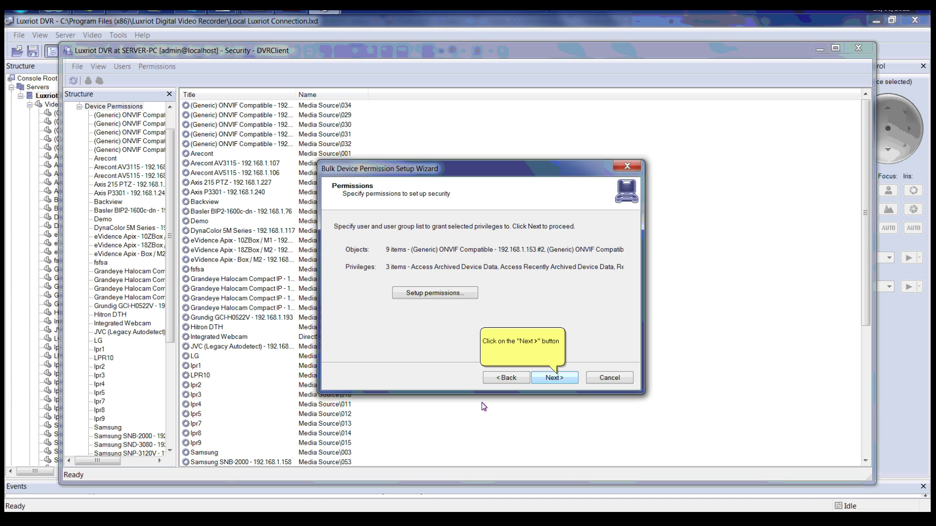
pyautogui.click(558, 380)
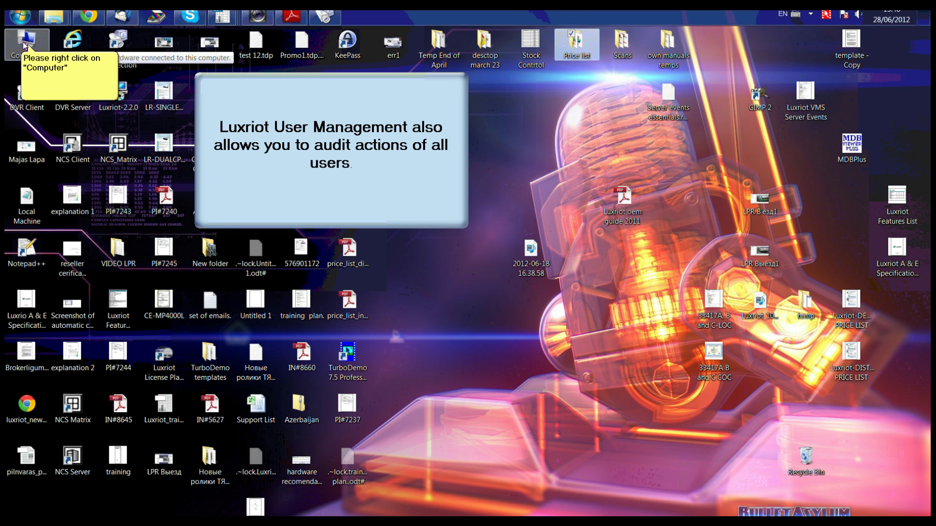
# Step: Open Computer Management from the Computer icon and expand Event Viewer's Applications and Services Logs
pyautogui.rightClick(26, 44)
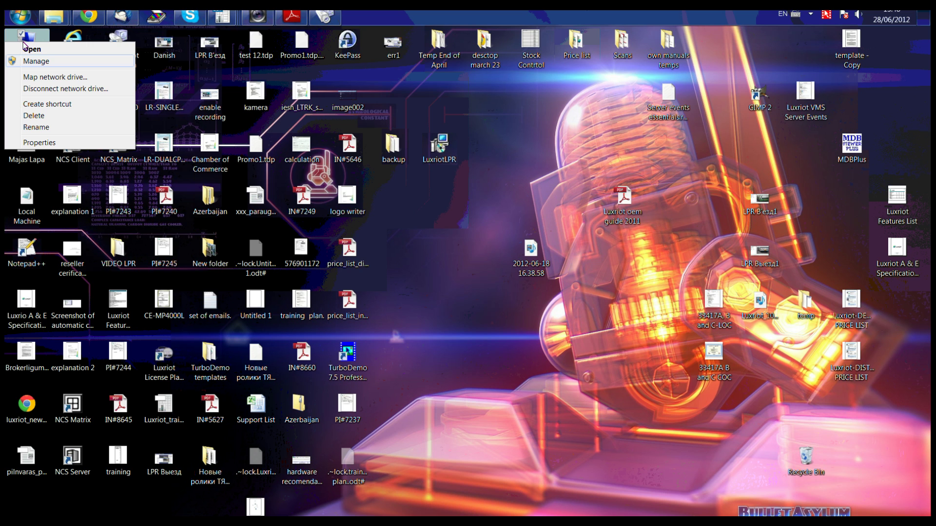
pyautogui.click(56, 62)
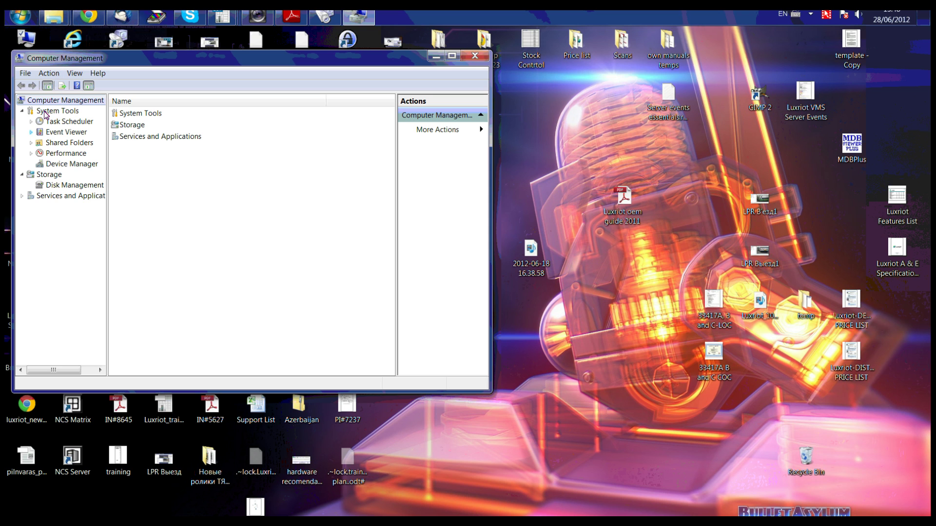
pyautogui.click(32, 132)
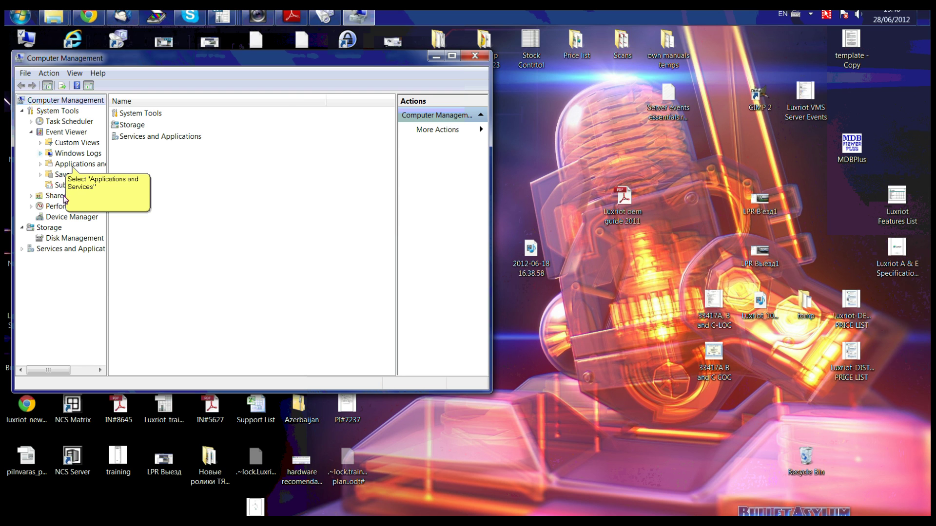
pyautogui.click(71, 220)
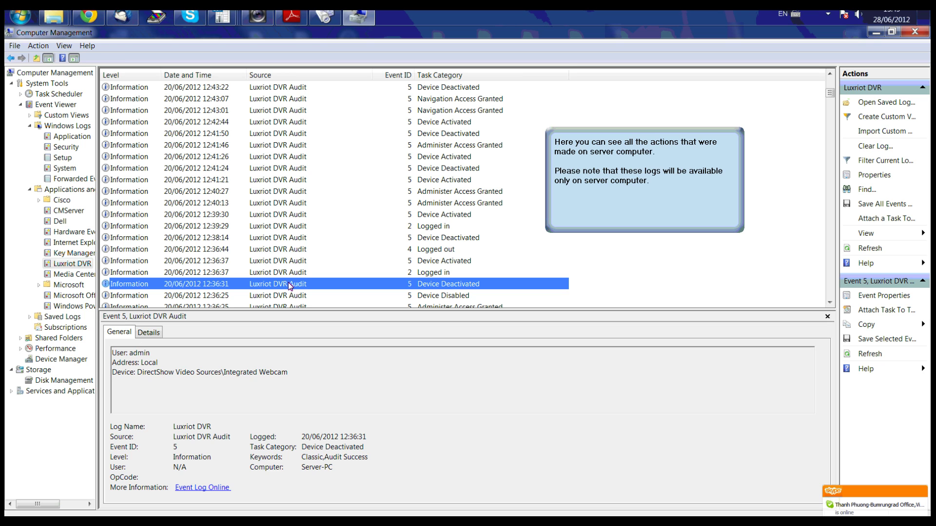
# Step: View the 12:39:29 Logged in event, then the 12:41:24 Device Deactivated event for Motion Detector\004
pyautogui.click(310, 225)
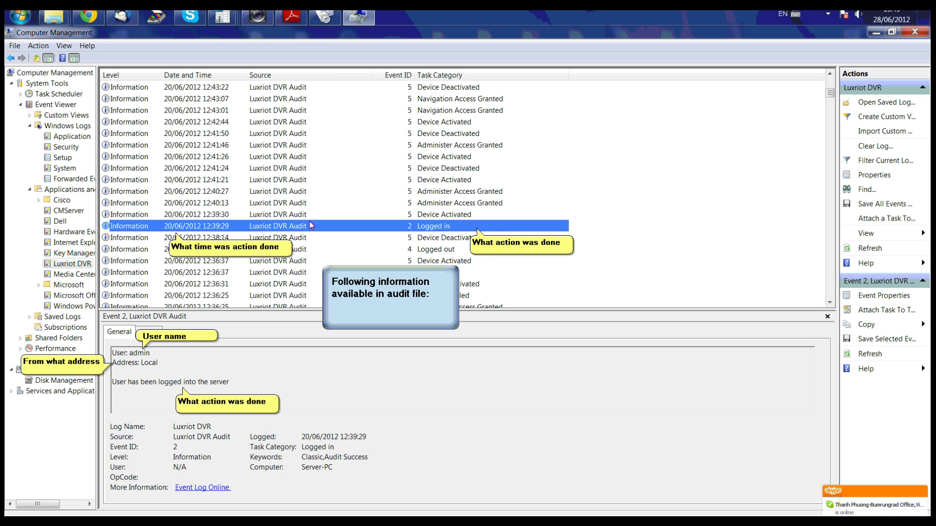
pyautogui.click(299, 171)
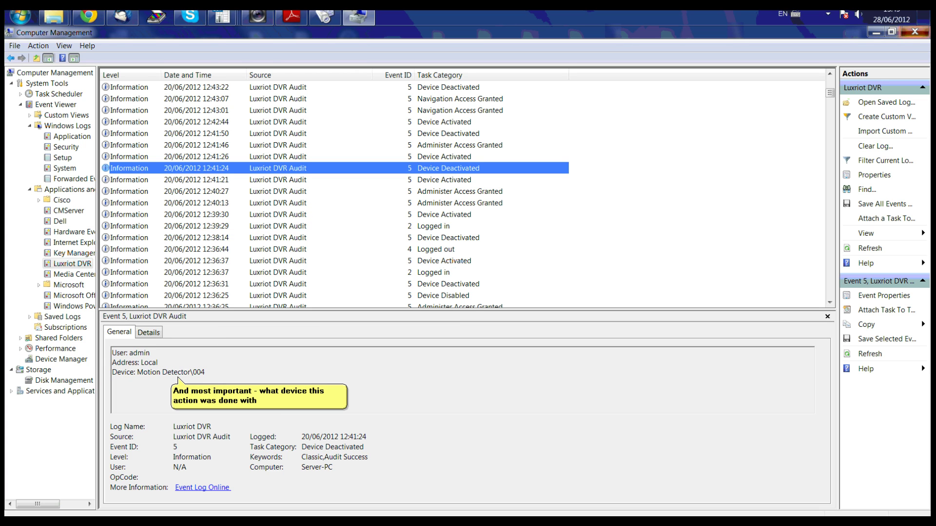